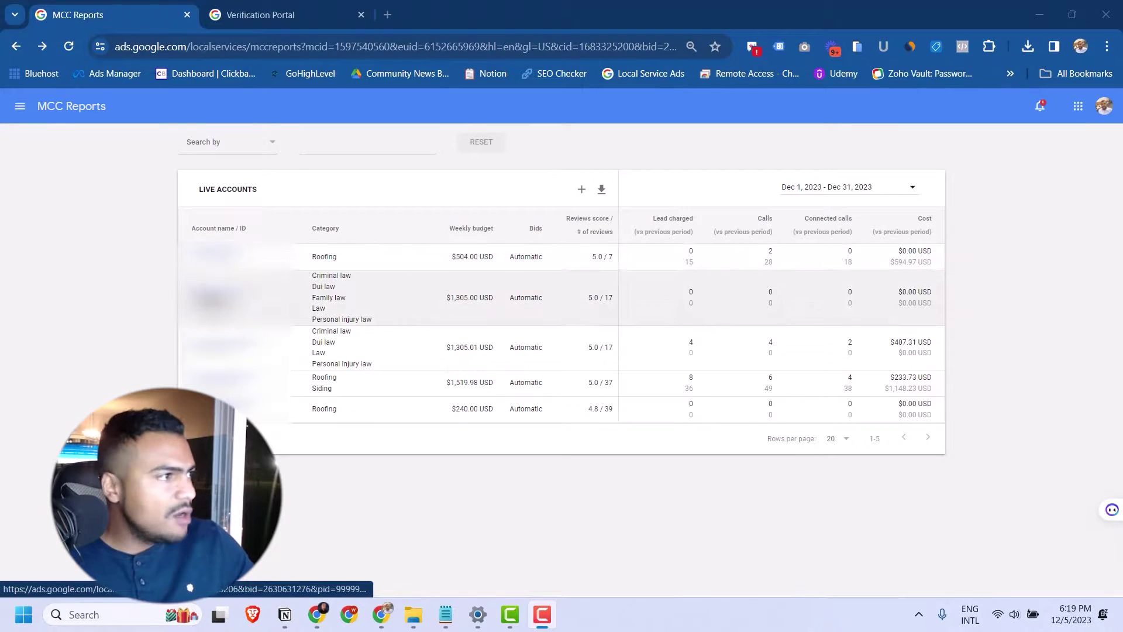
# - Open the third live account, the law firm without family law, and display its performance report for this month
pyautogui.click(374, 353)
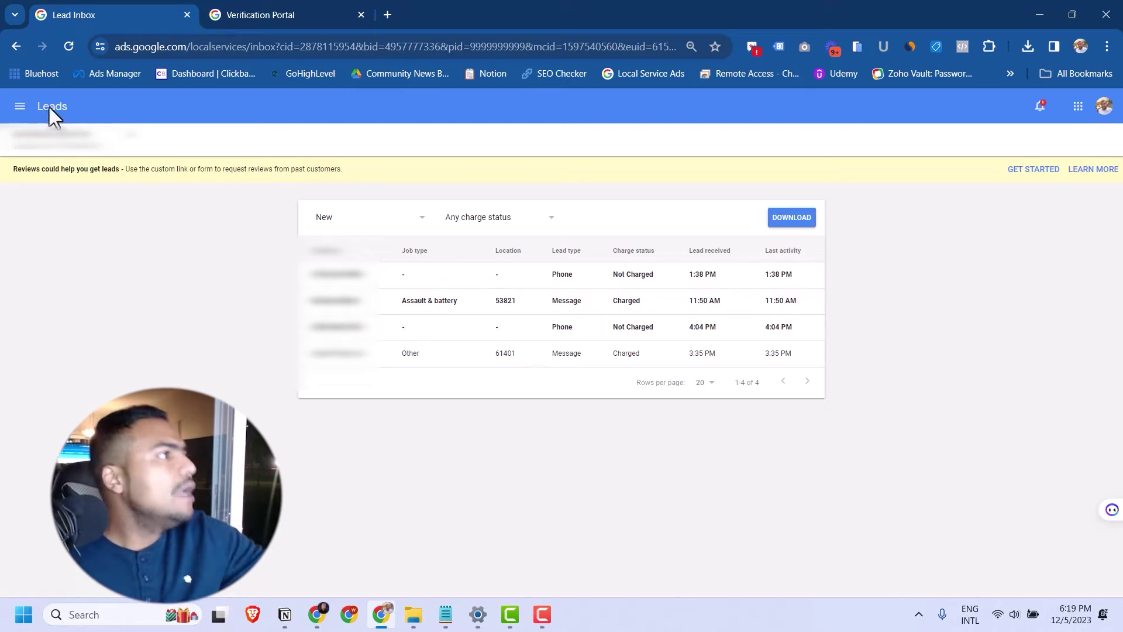
pyautogui.click(20, 105)
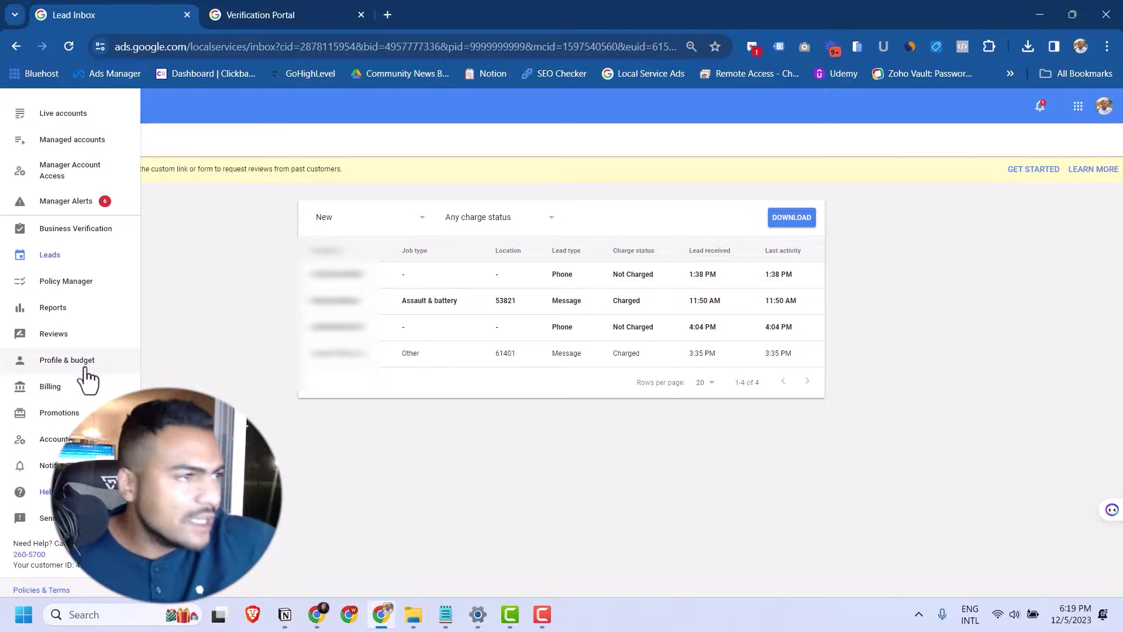
pyautogui.click(73, 331)
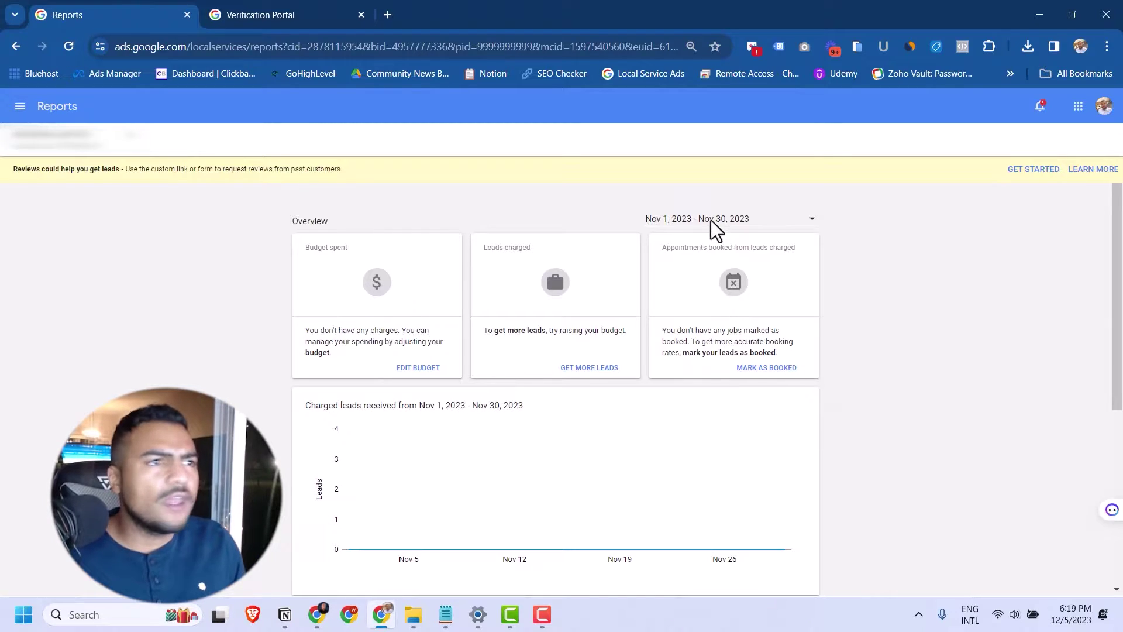
pyautogui.click(810, 221)
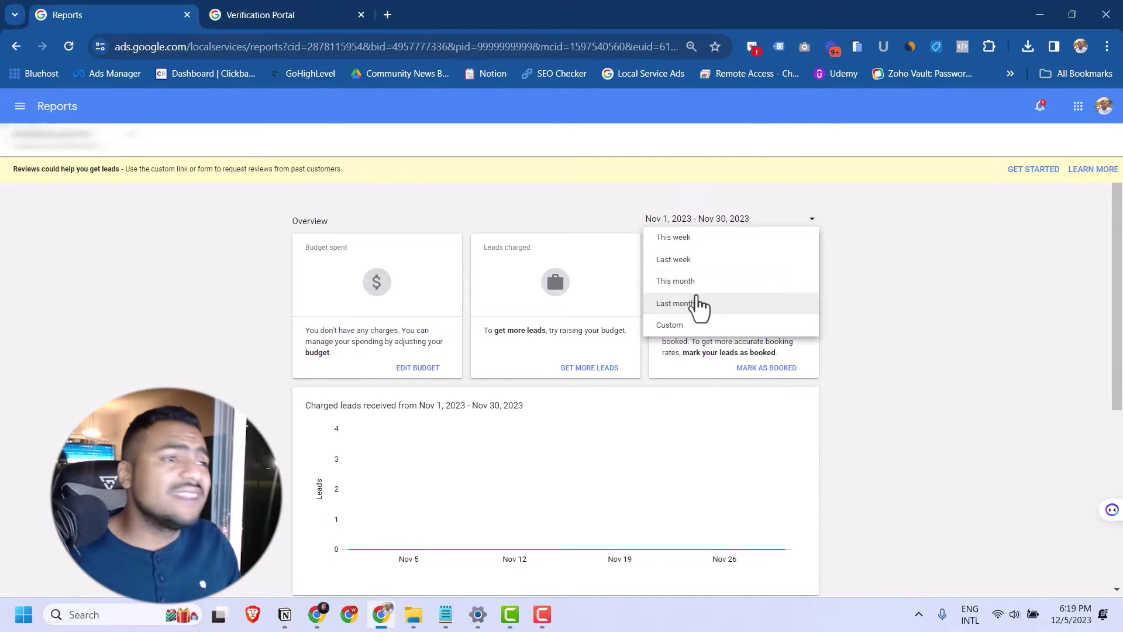
pyautogui.click(679, 282)
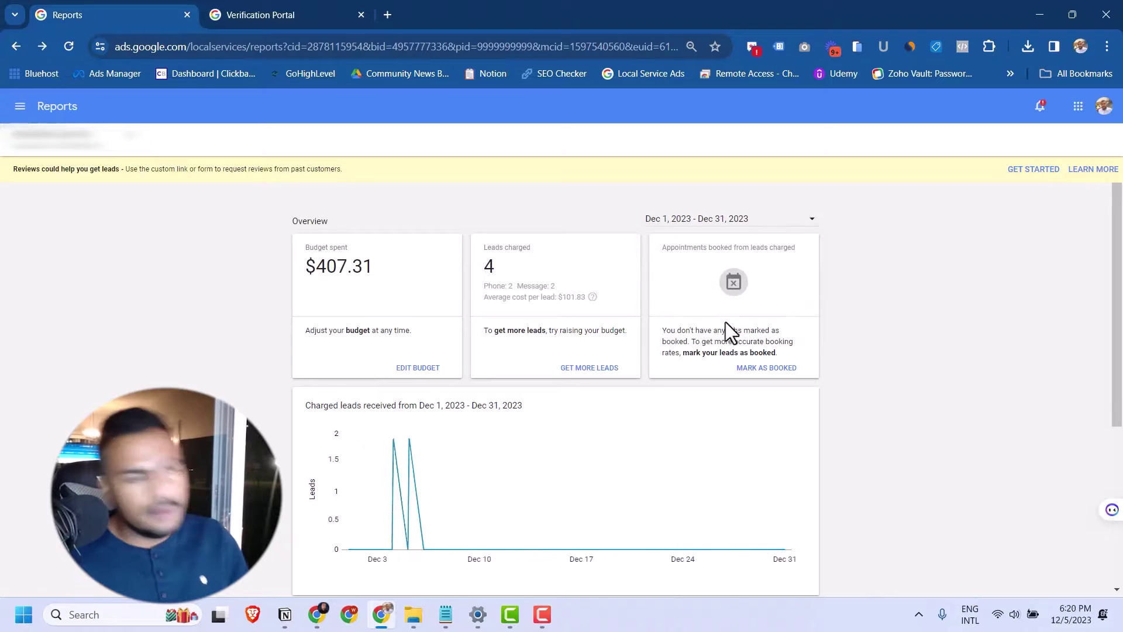
# - Examine the report's budget spent, charged leads, average cost per lead and the list of all leads
pyautogui.scroll(-1, 641, 362)
pyautogui.scroll(1, 509, 305)
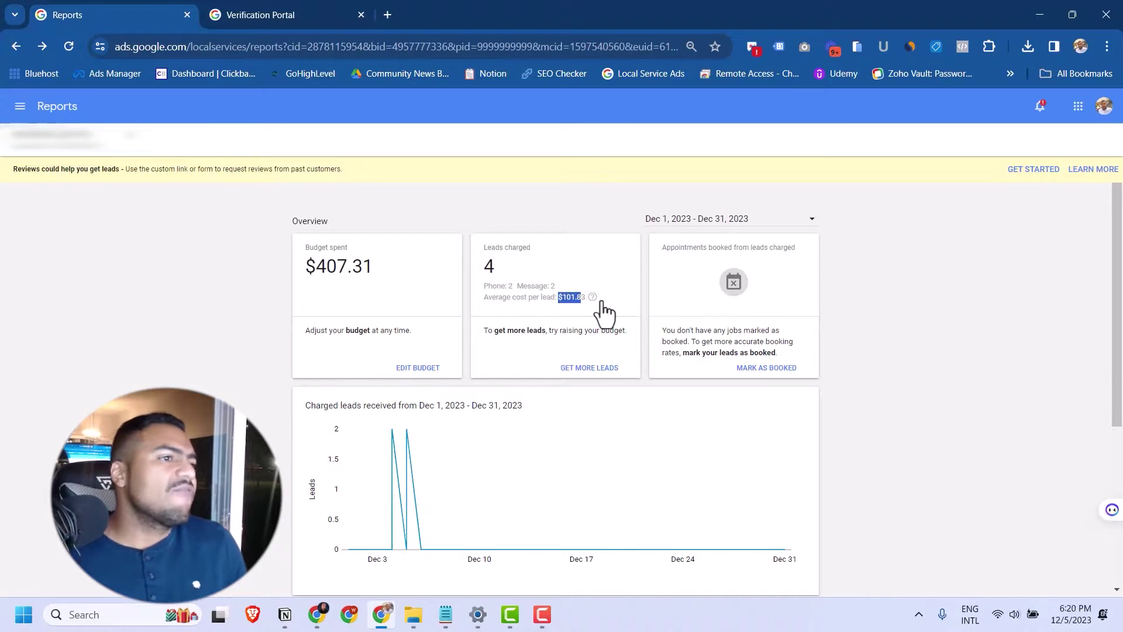
pyautogui.scroll(-1, 865, 351)
pyautogui.scroll(1, 866, 357)
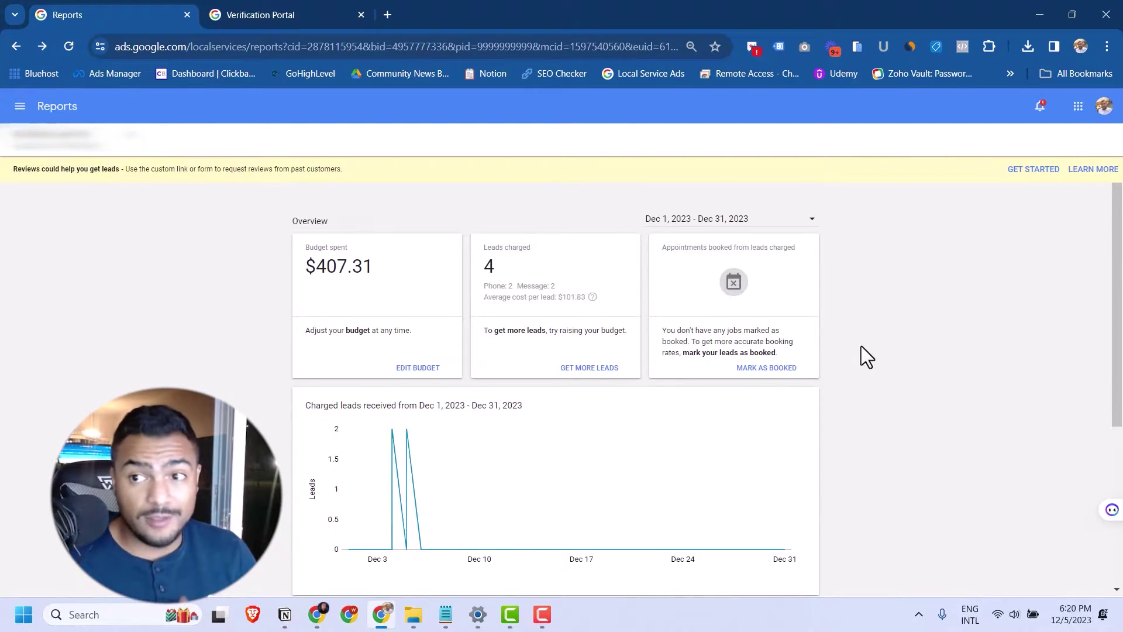
pyautogui.scroll(-4, 843, 343)
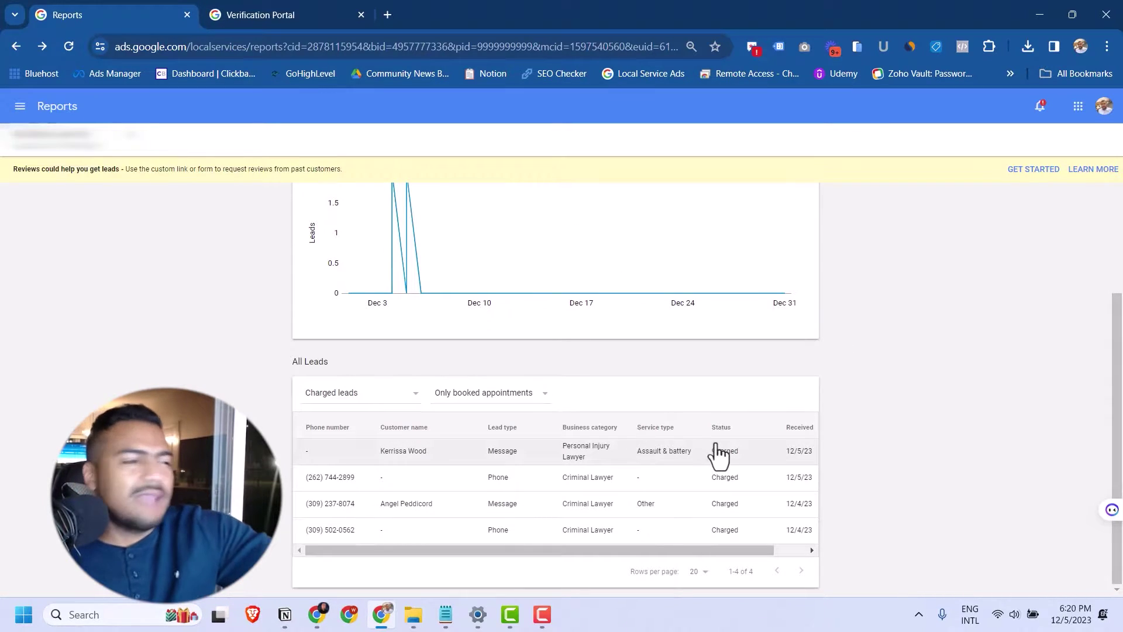
pyautogui.scroll(4, 702, 450)
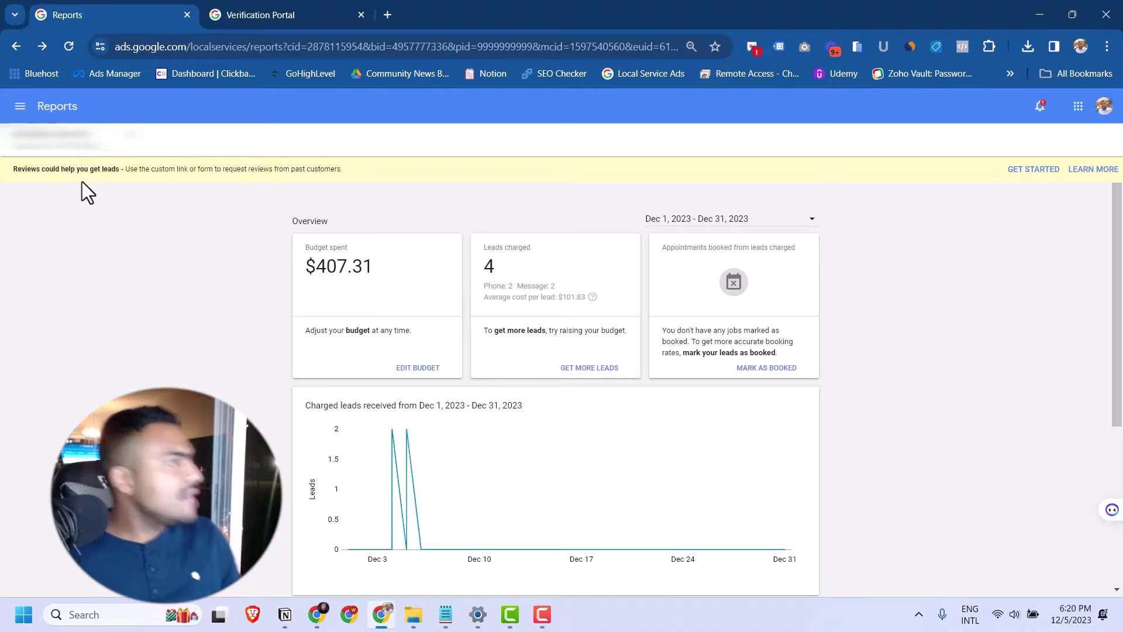
# - Return to the live accounts overview and open the managed accounts list
pyautogui.click(20, 106)
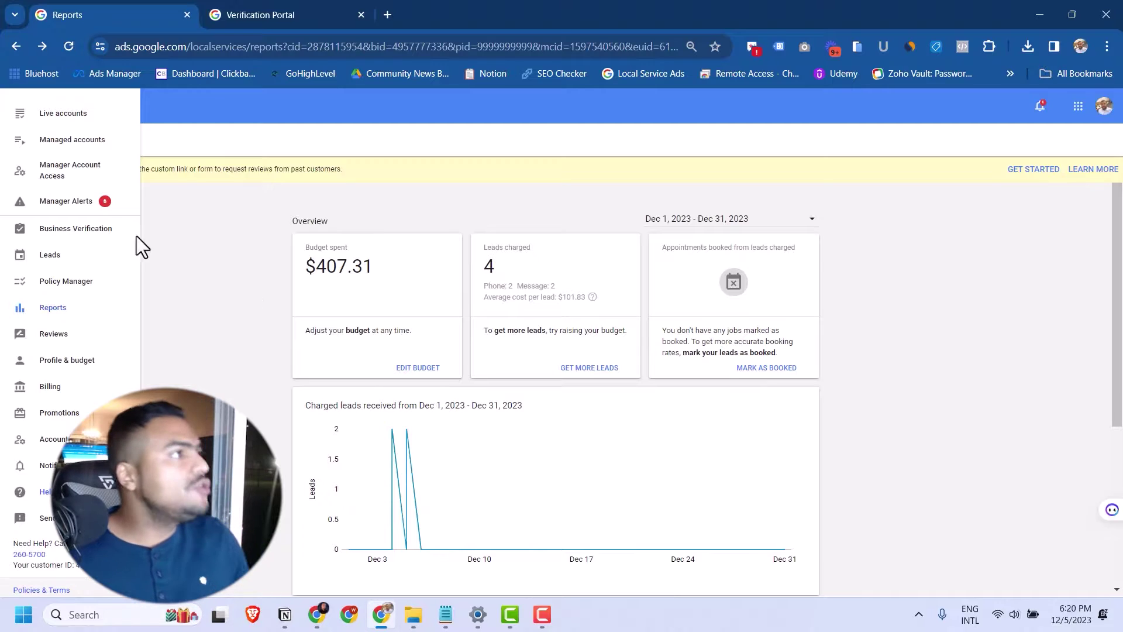
pyautogui.click(74, 115)
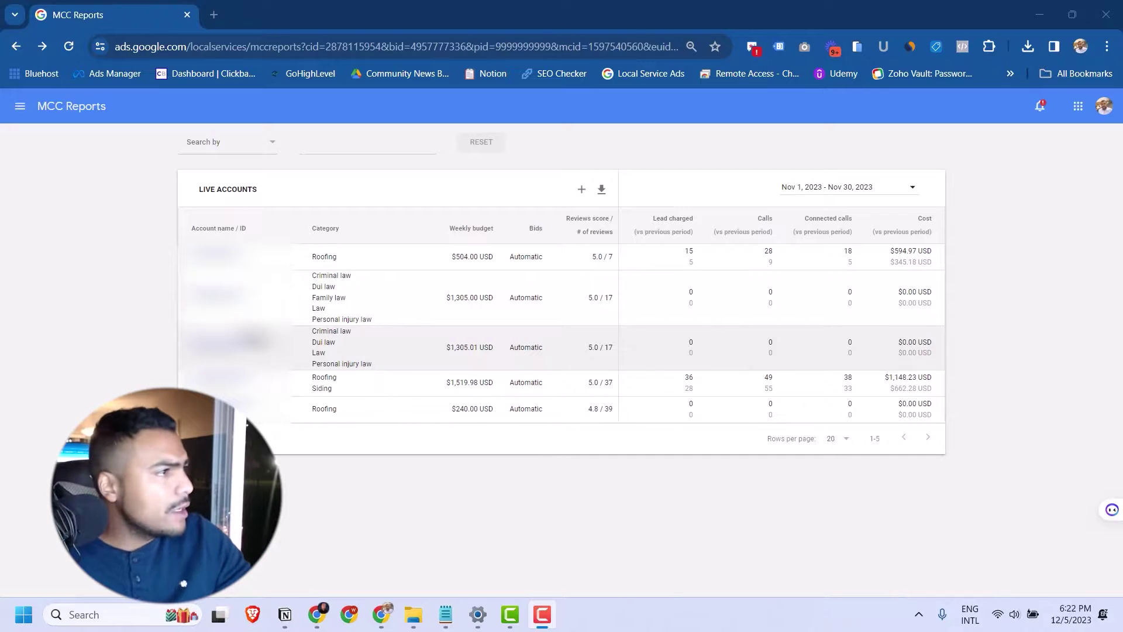
pyautogui.click(19, 106)
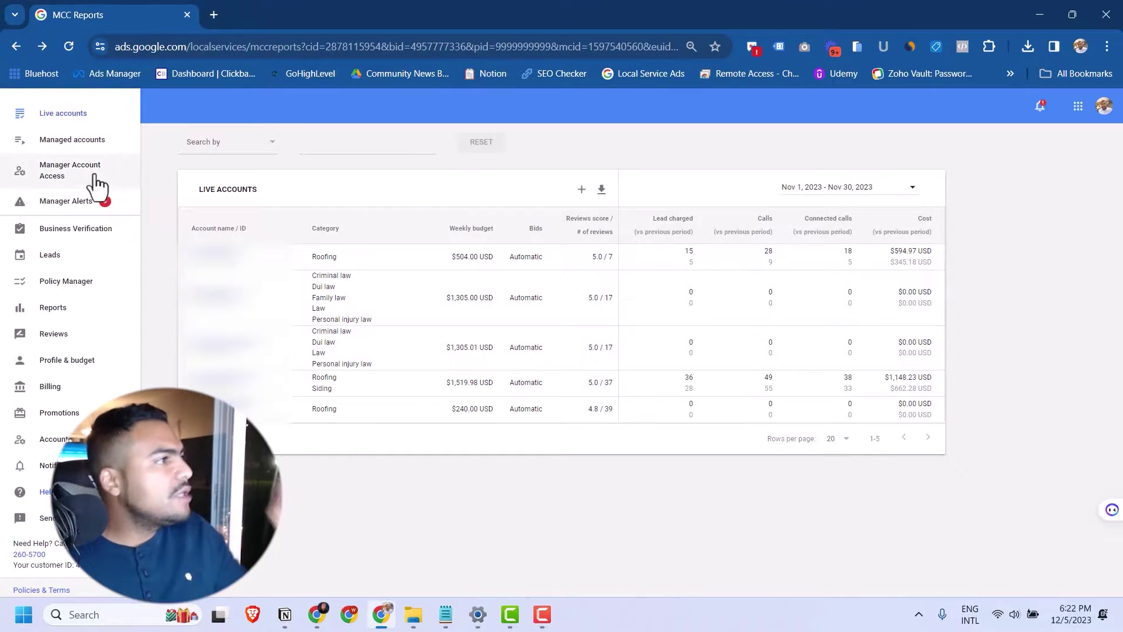
pyautogui.click(75, 140)
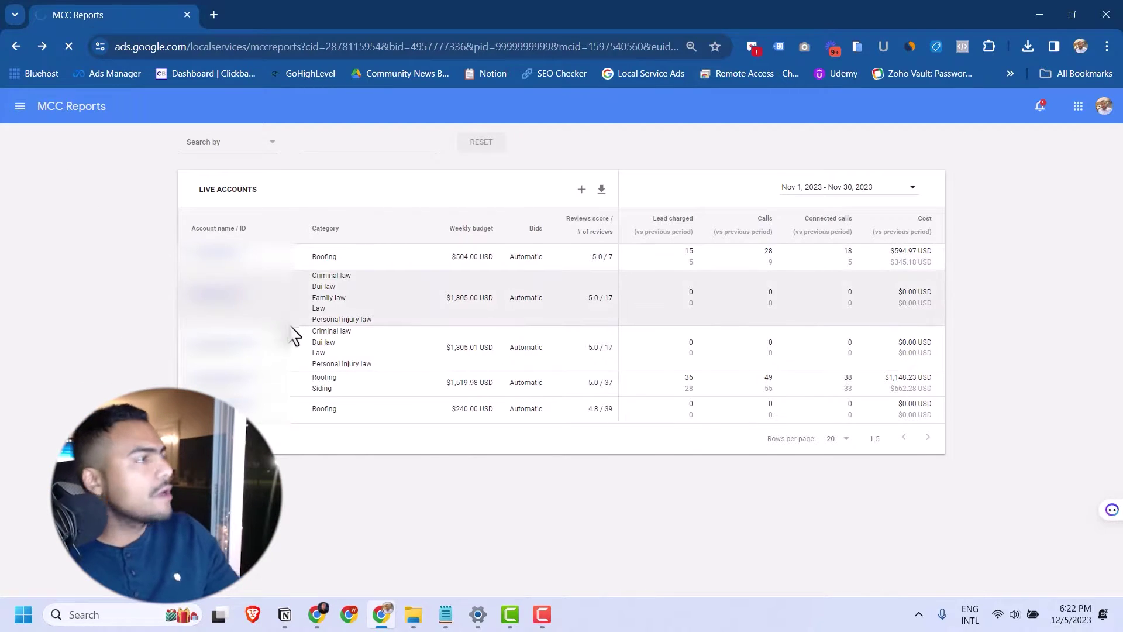
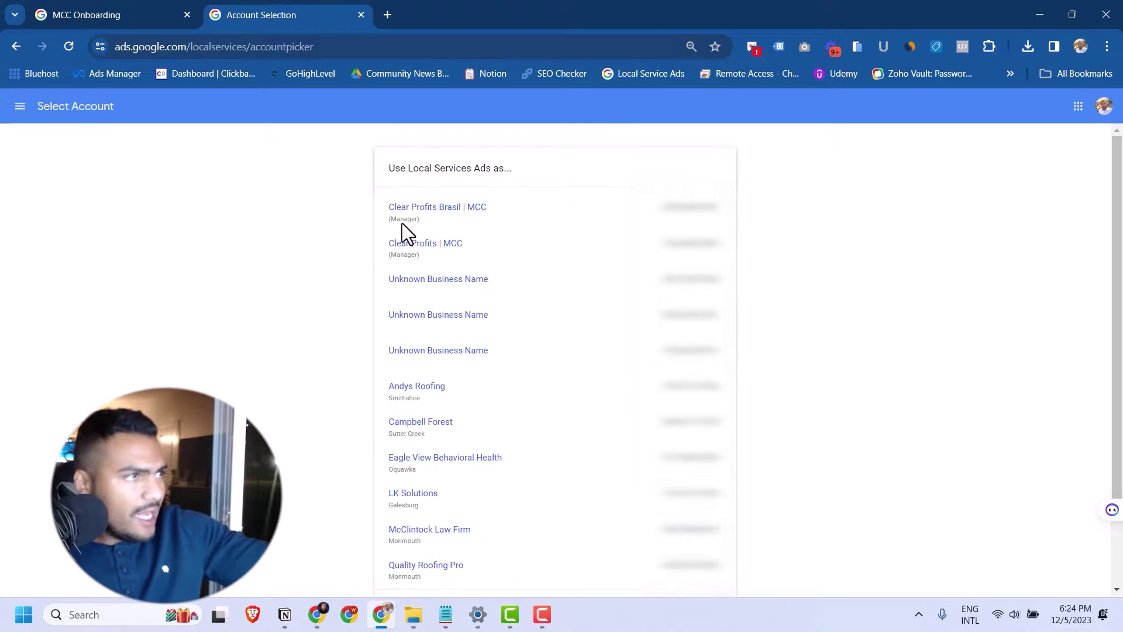
# - Look through the Local Services Ads account selection, checking which accounts are marked as Manager
pyautogui.moveTo(419, 221); pyautogui.dragTo(390, 259)
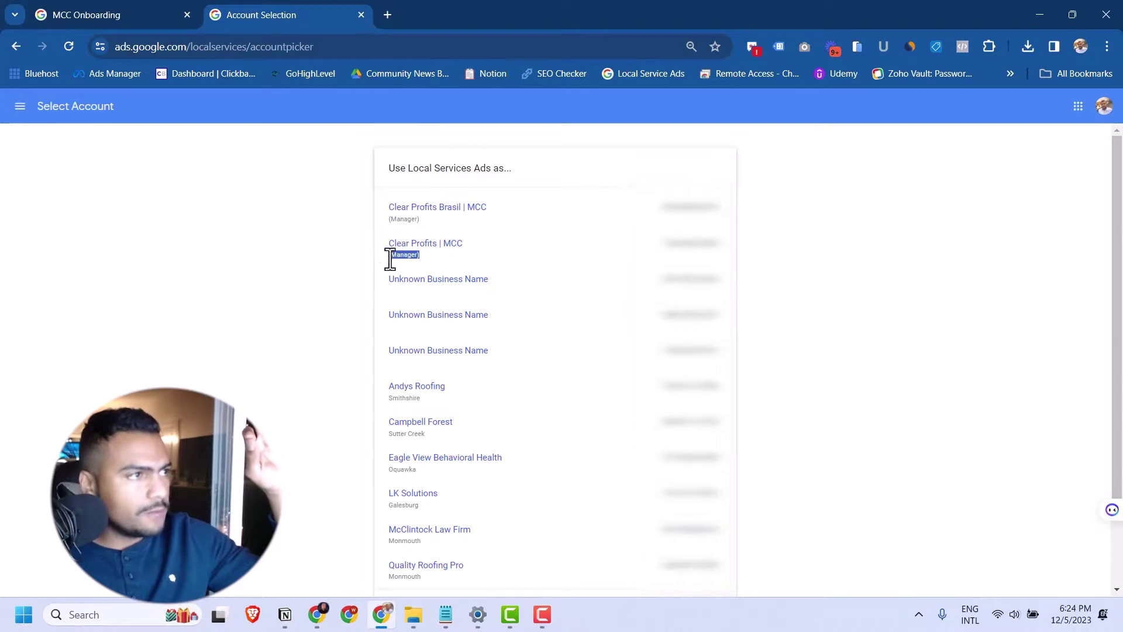
pyautogui.click(390, 259)
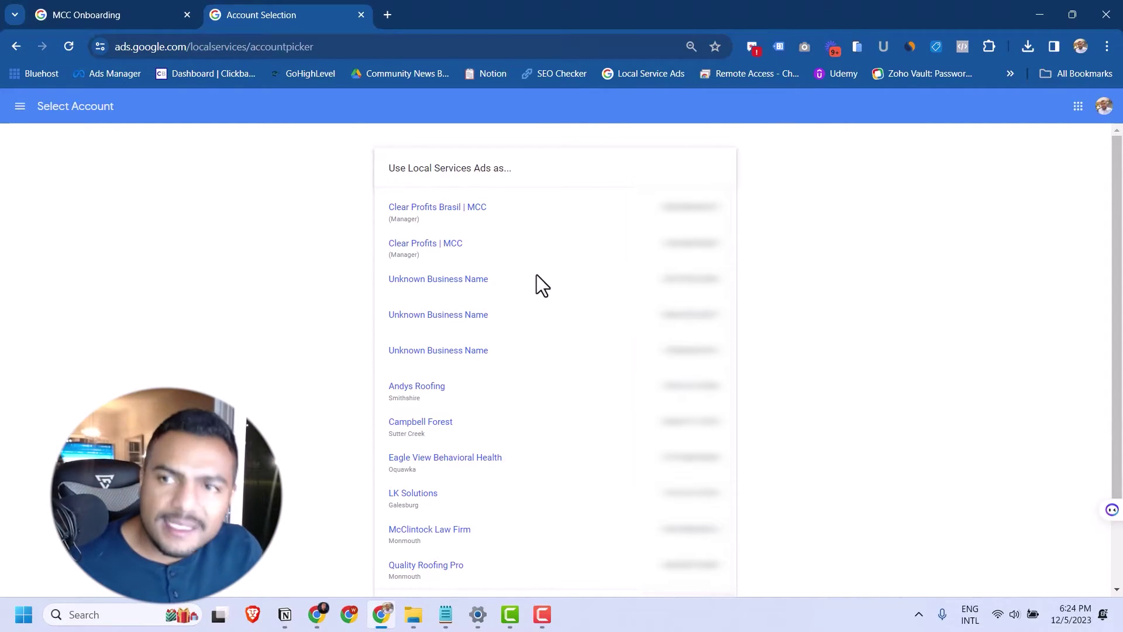
pyautogui.scroll(-2, 536, 275)
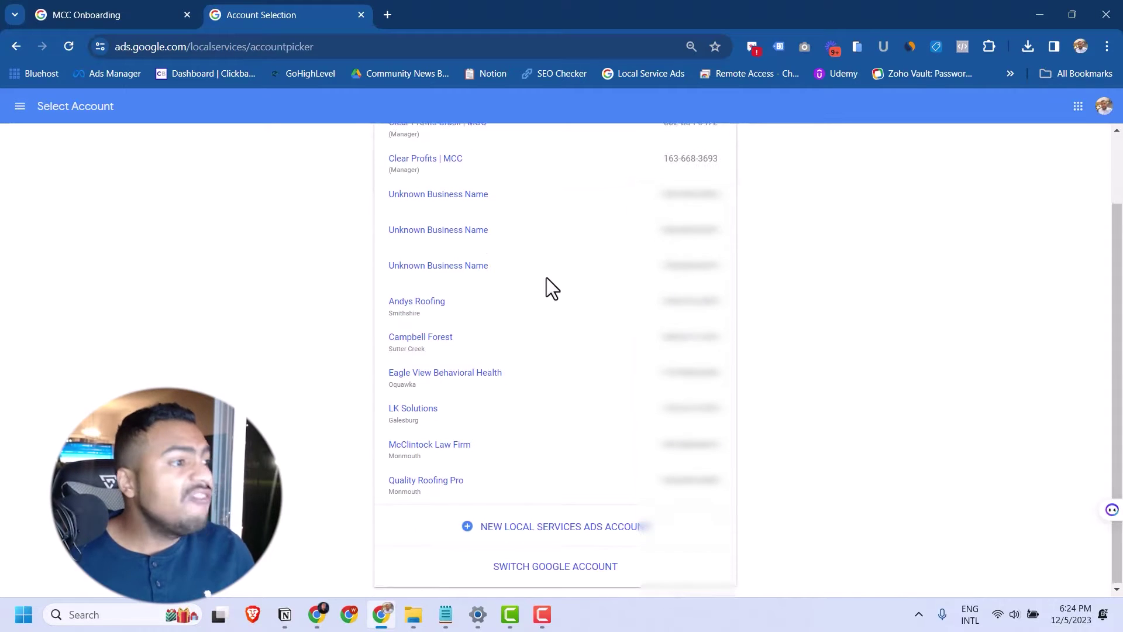
# - Load ads.google.com in a new browser tab and return to the Local Services Ads account selection
pyautogui.click(387, 15)
pyautogui.write('ads.google.com')
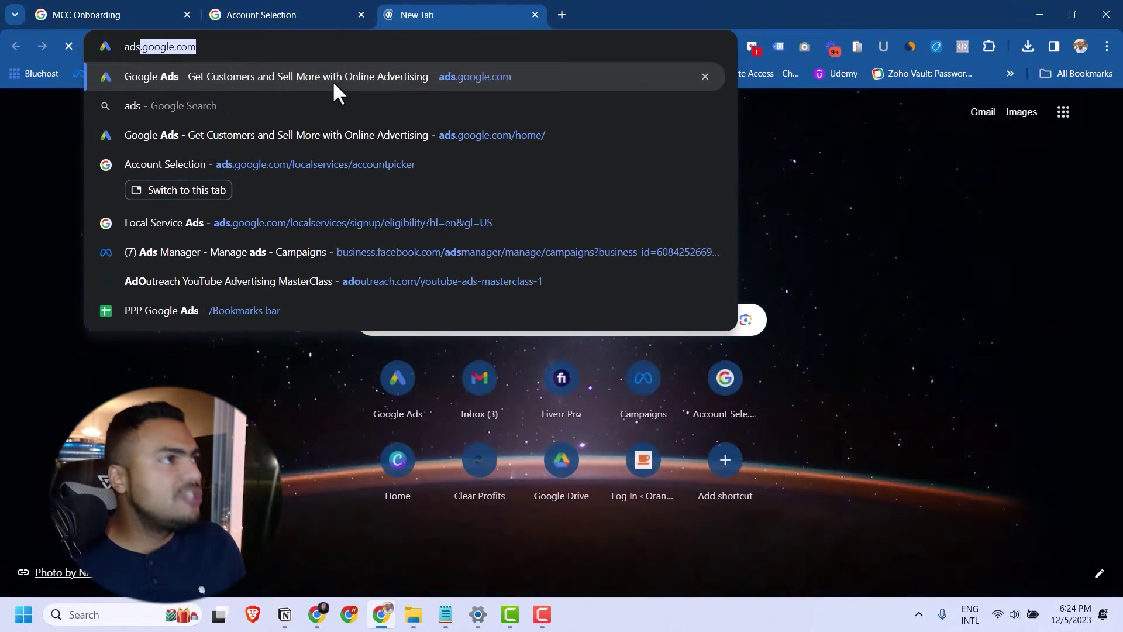
pyautogui.click(412, 75)
pyautogui.click(331, 17)
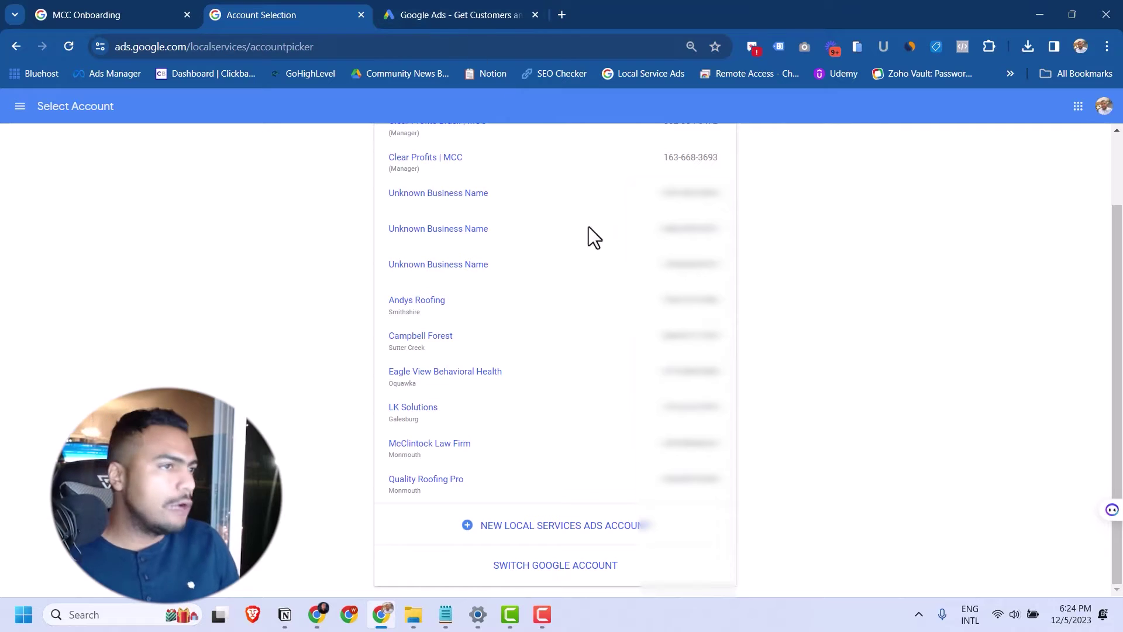
pyautogui.scroll(2, 546, 328)
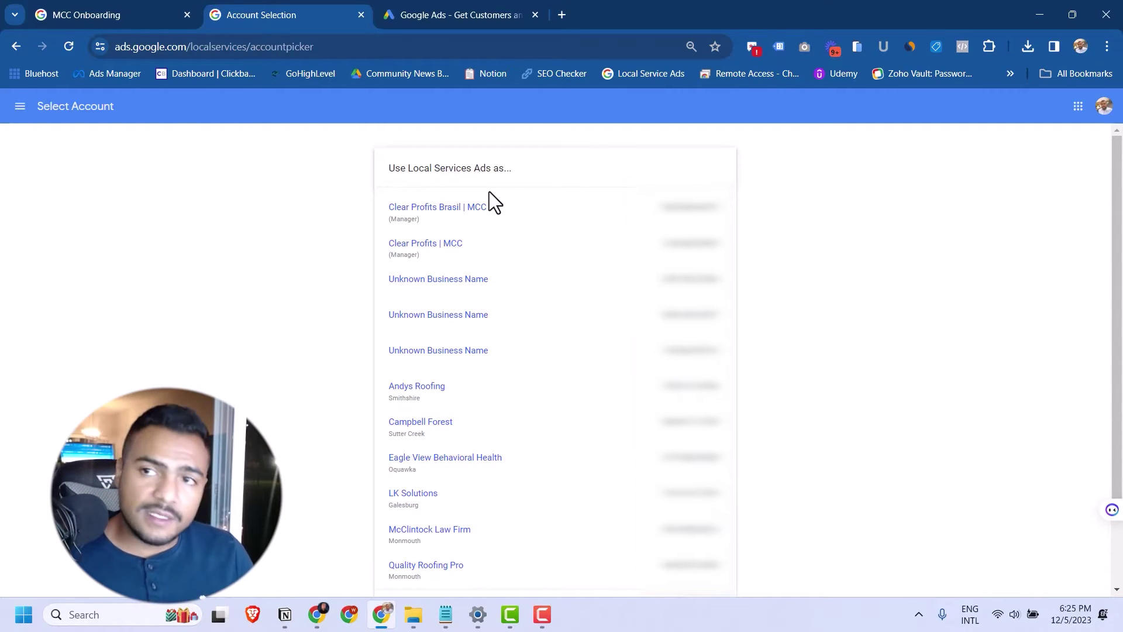
# - Enter the Clear Profits | MCC manager account in Google Ads and show the performance of its accounts
pyautogui.click(441, 12)
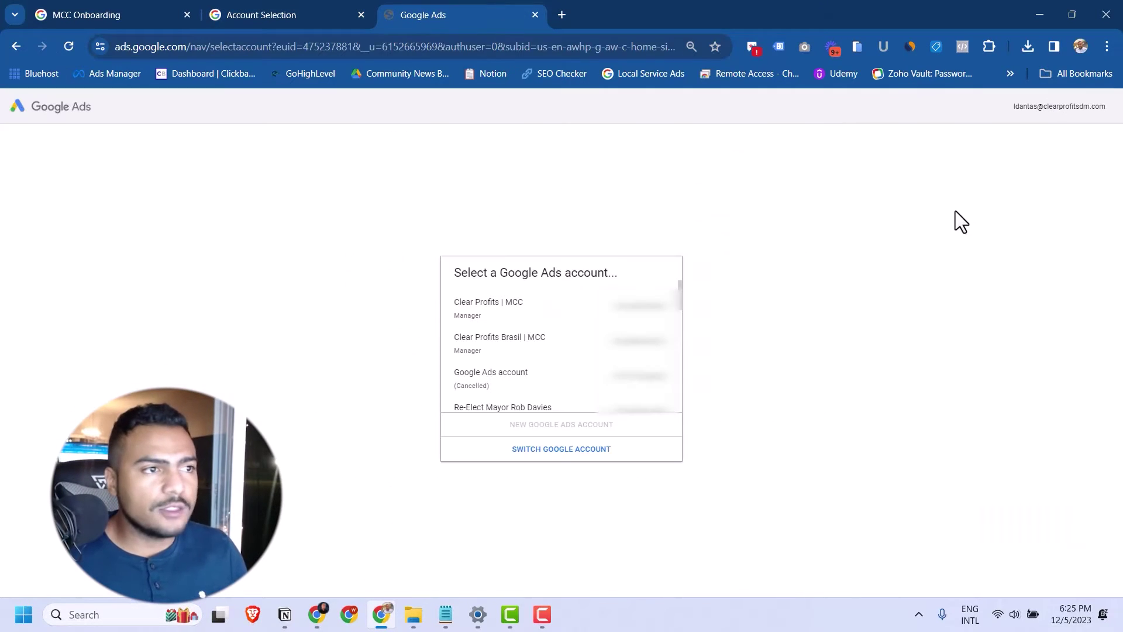
pyautogui.click(558, 320)
pyautogui.click(154, 237)
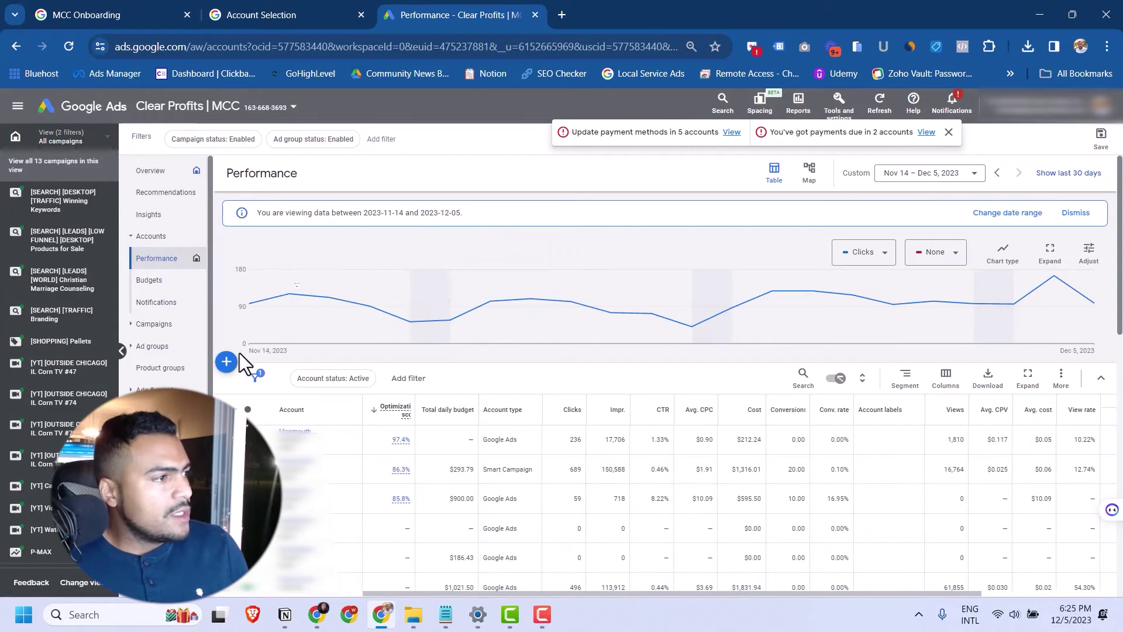
# - Open the form for creating a new manager account, review its settings and go back to the accounts performance page
pyautogui.moveTo(231, 375)
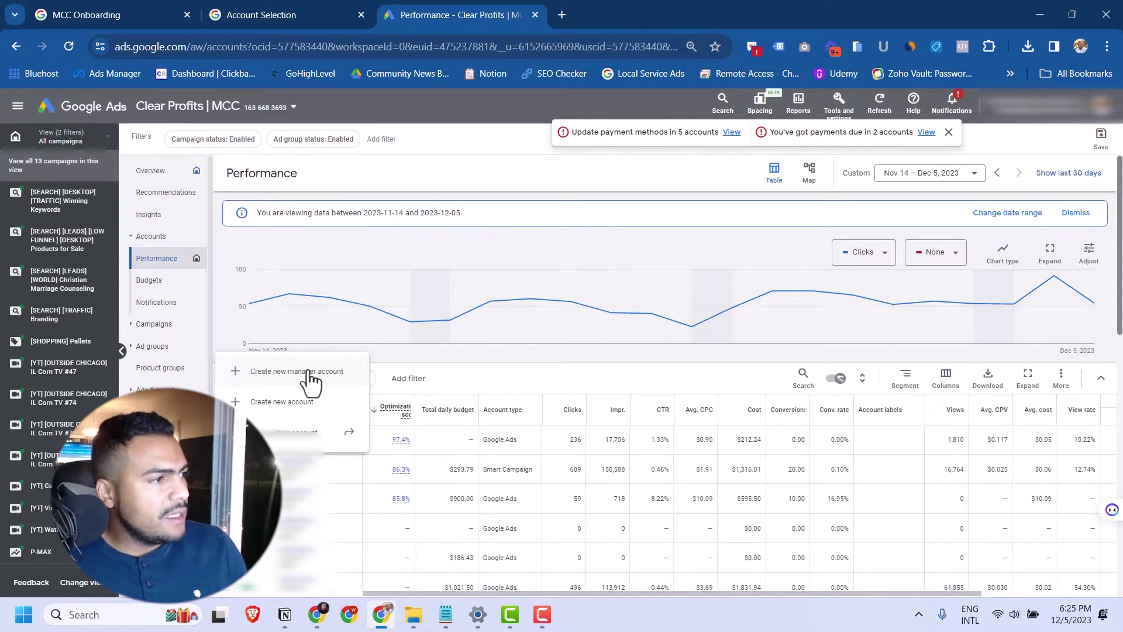
pyautogui.click(296, 372)
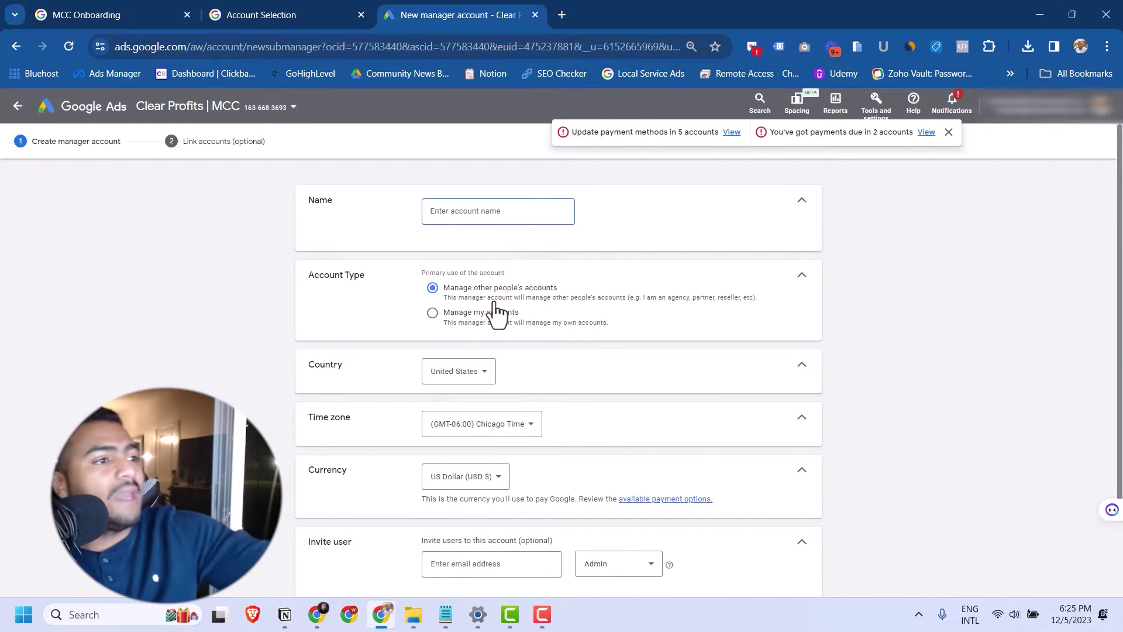
pyautogui.scroll(-1, 525, 351)
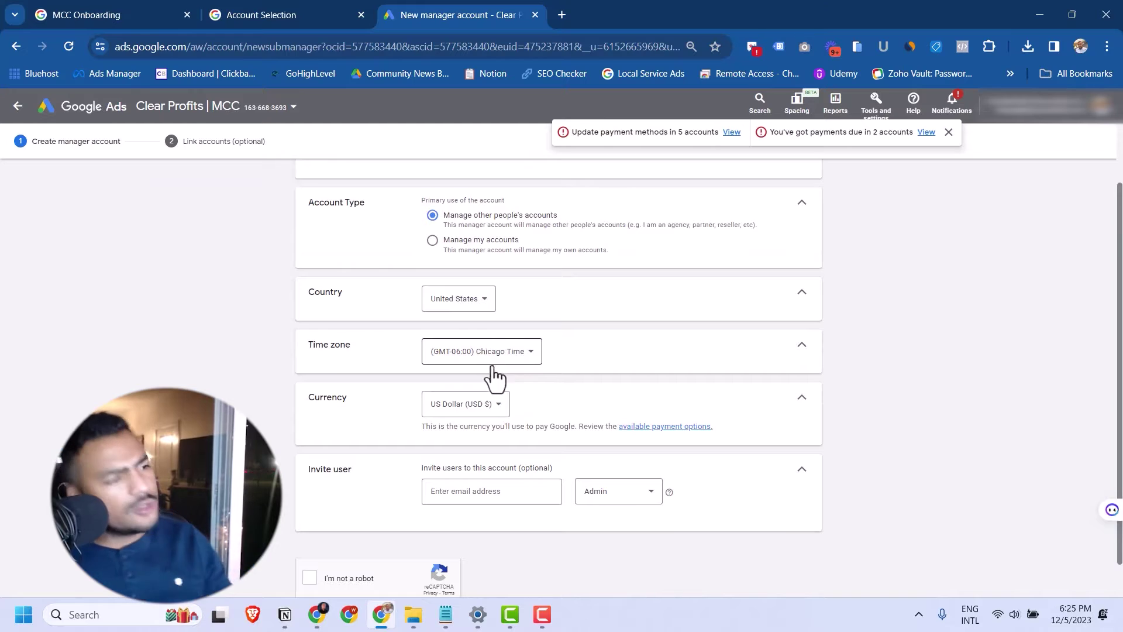
pyautogui.scroll(-1, 490, 383)
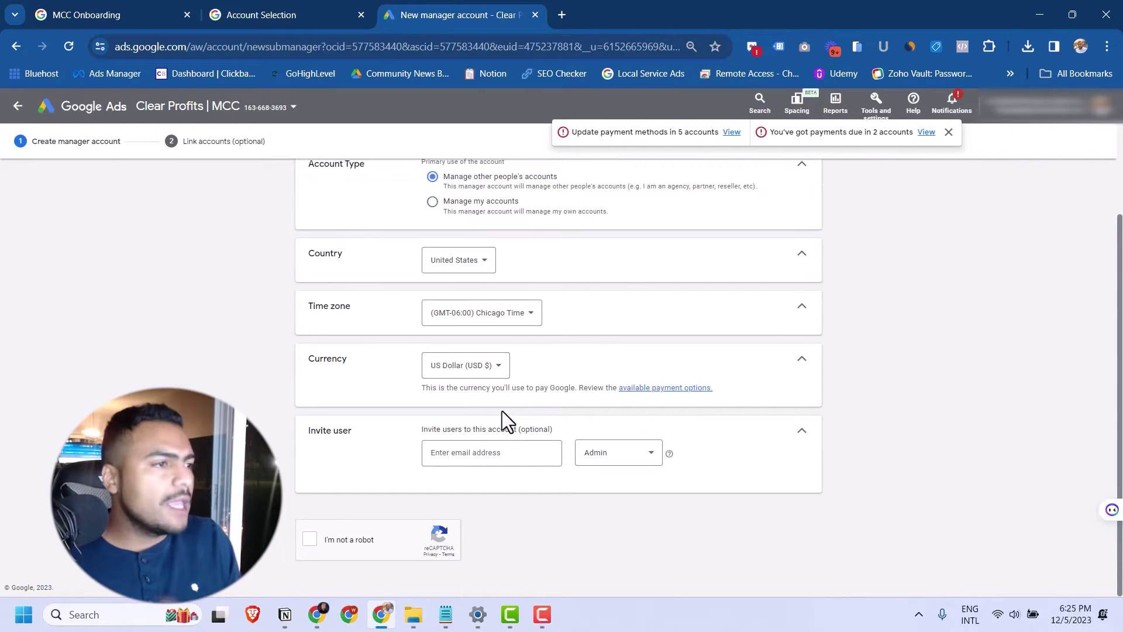
pyautogui.scroll(2, 514, 392)
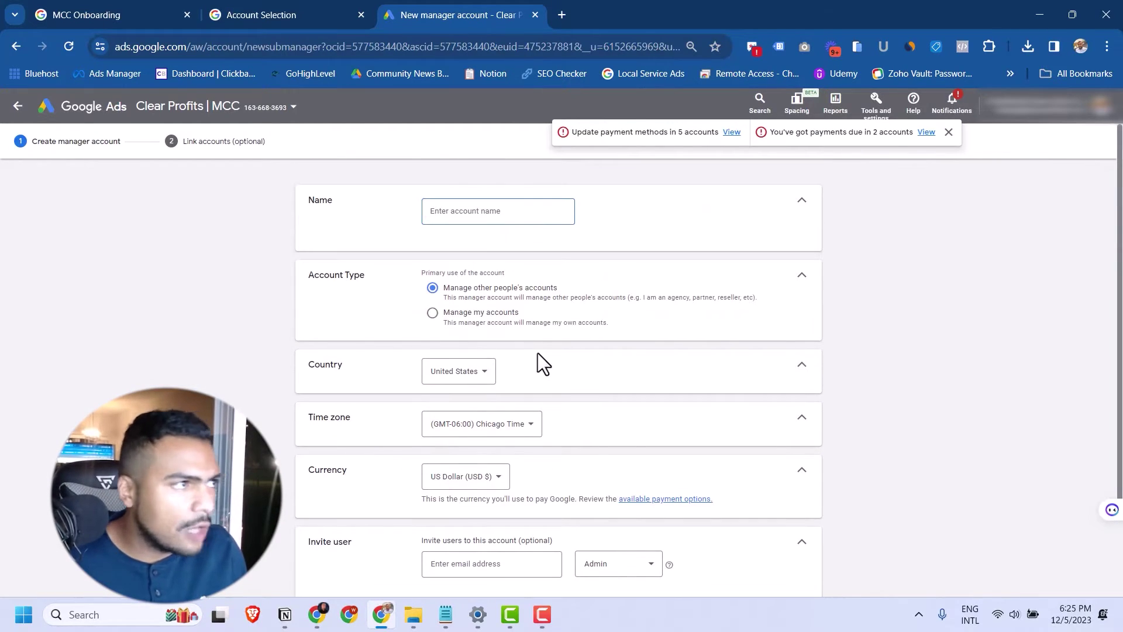
pyautogui.click(75, 115)
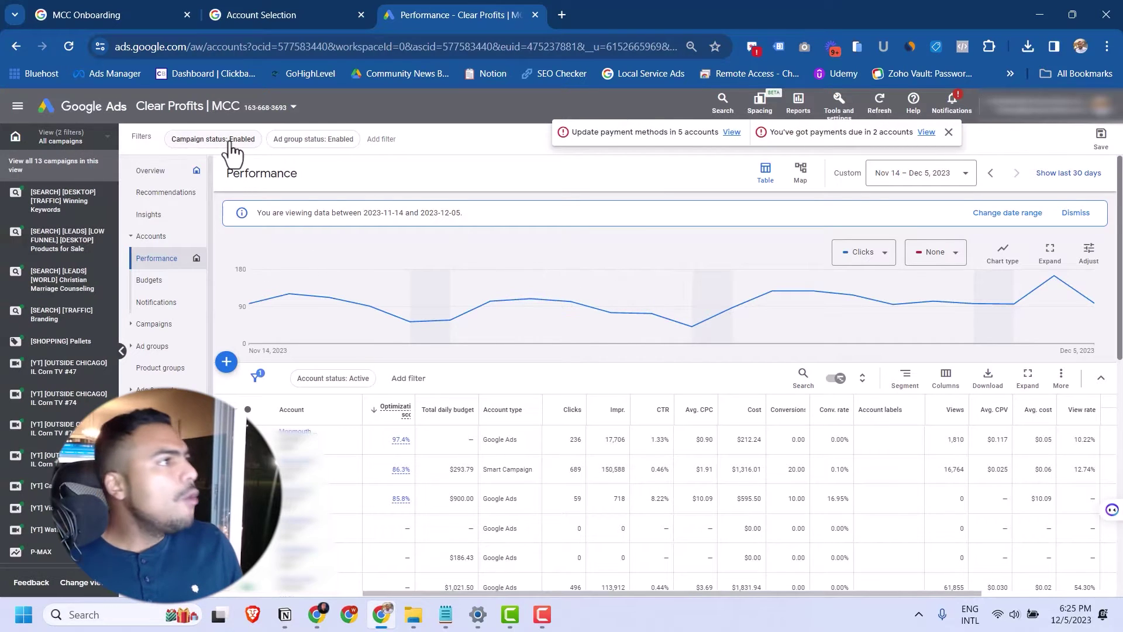
# - Start linking an existing account to the Clear Profits | MCC manager account from the Accounts section
pyautogui.moveTo(938, 283)
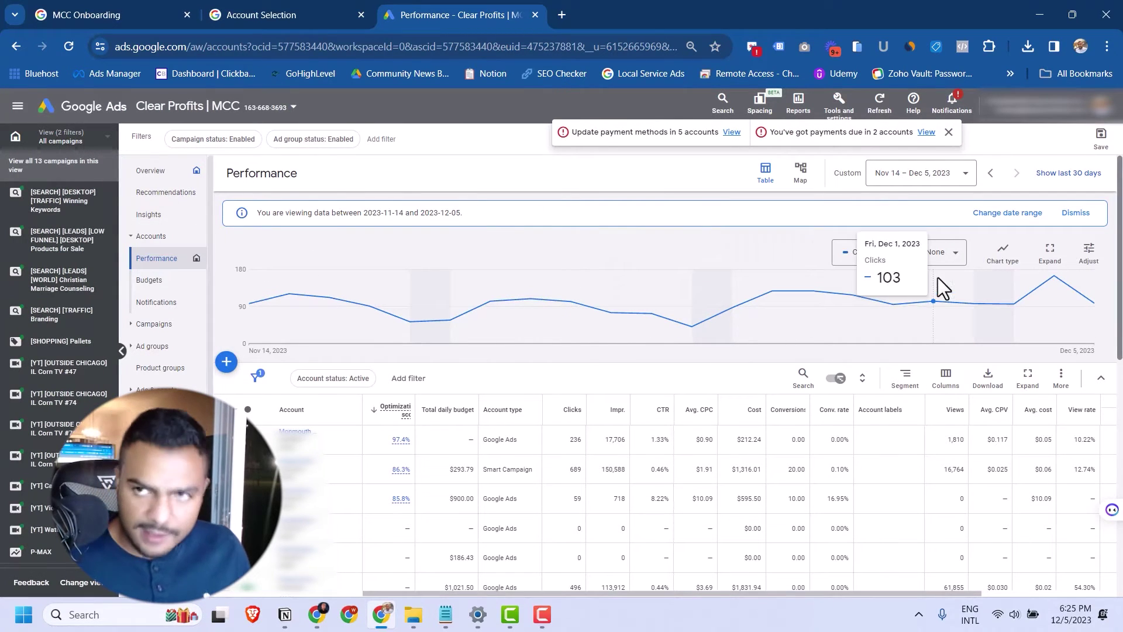
pyautogui.click(151, 236)
pyautogui.click(220, 361)
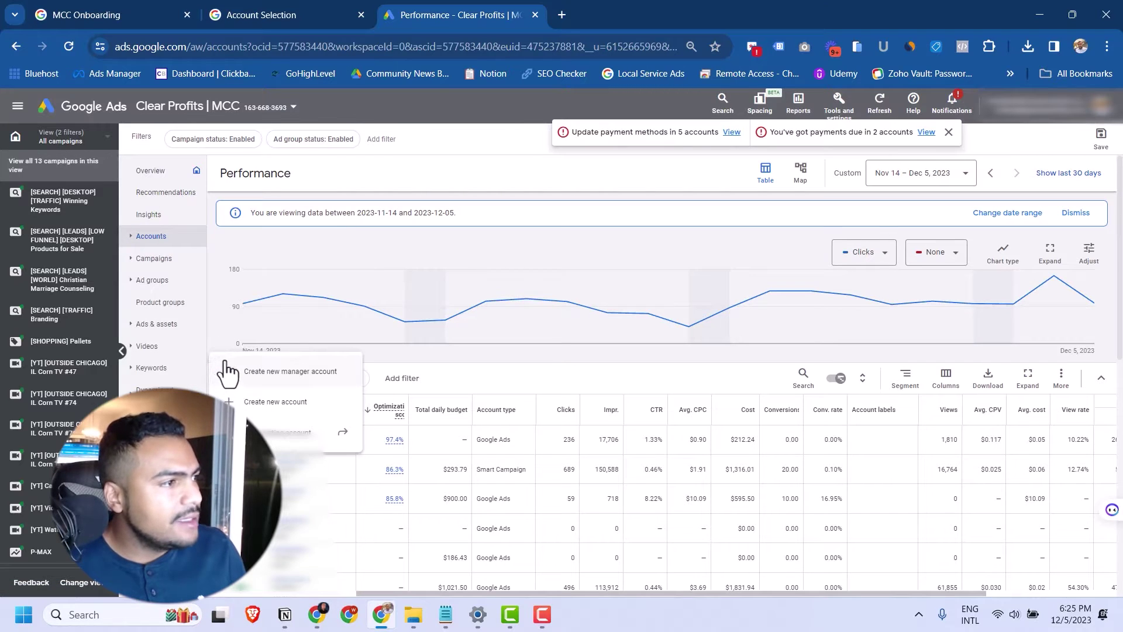
pyautogui.click(338, 431)
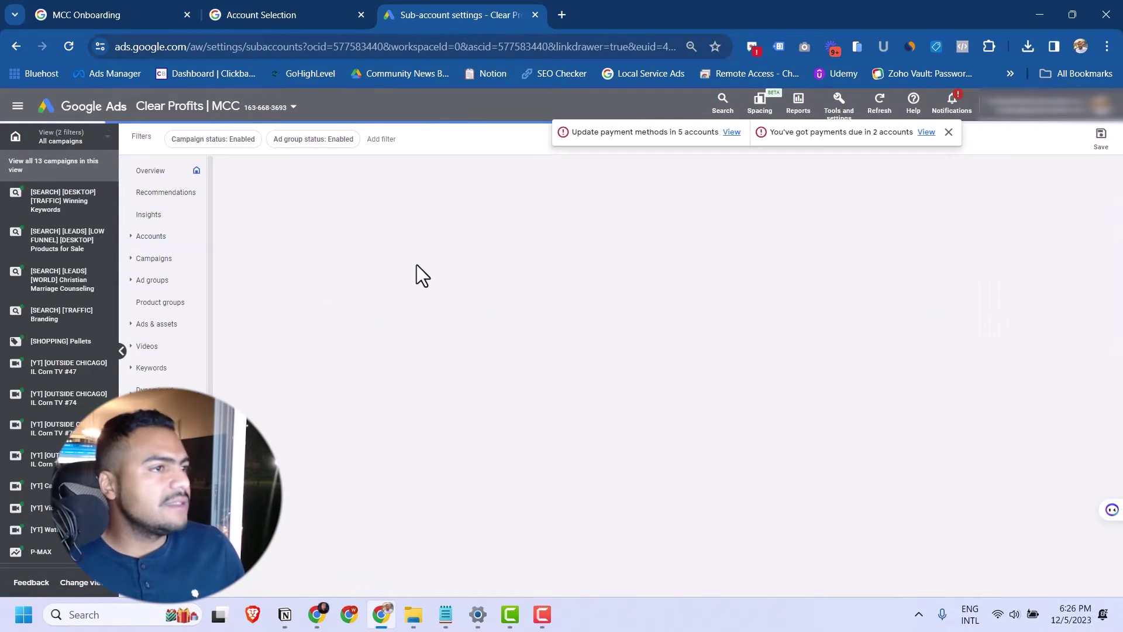